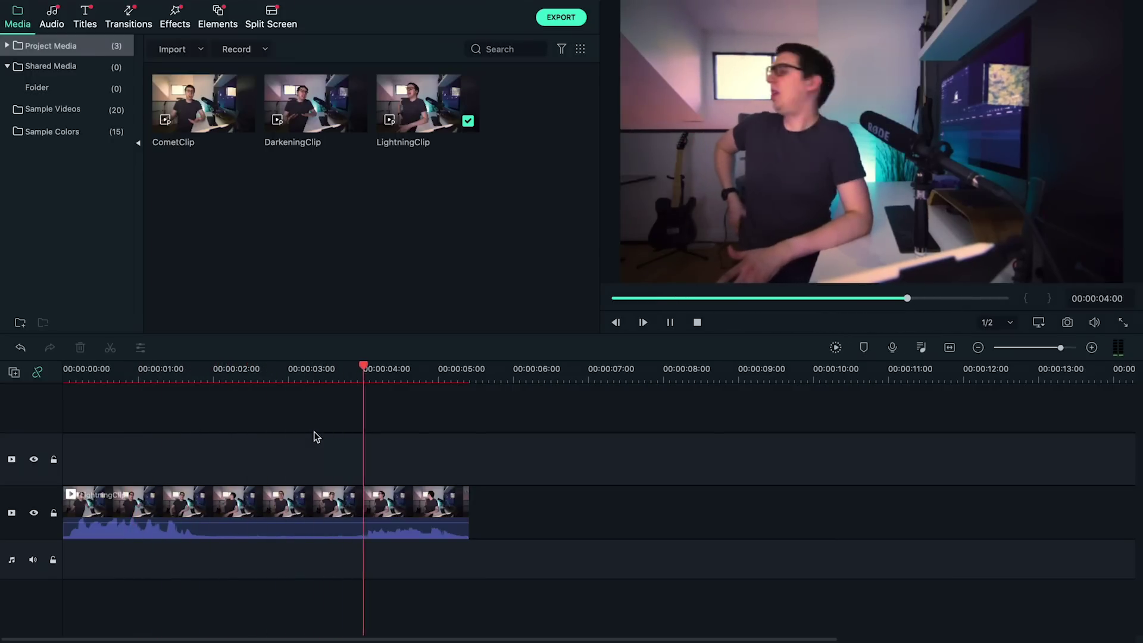
Pause playback, place the White sample colour clip above LightningClip, and stretch it to match.
key("space")
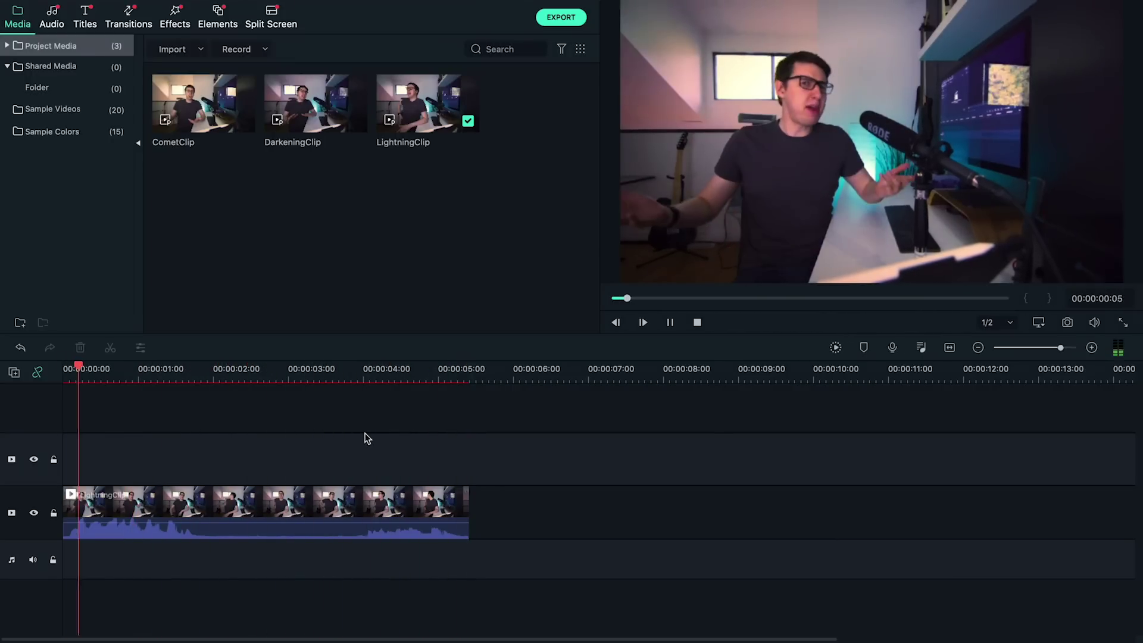
key("space")
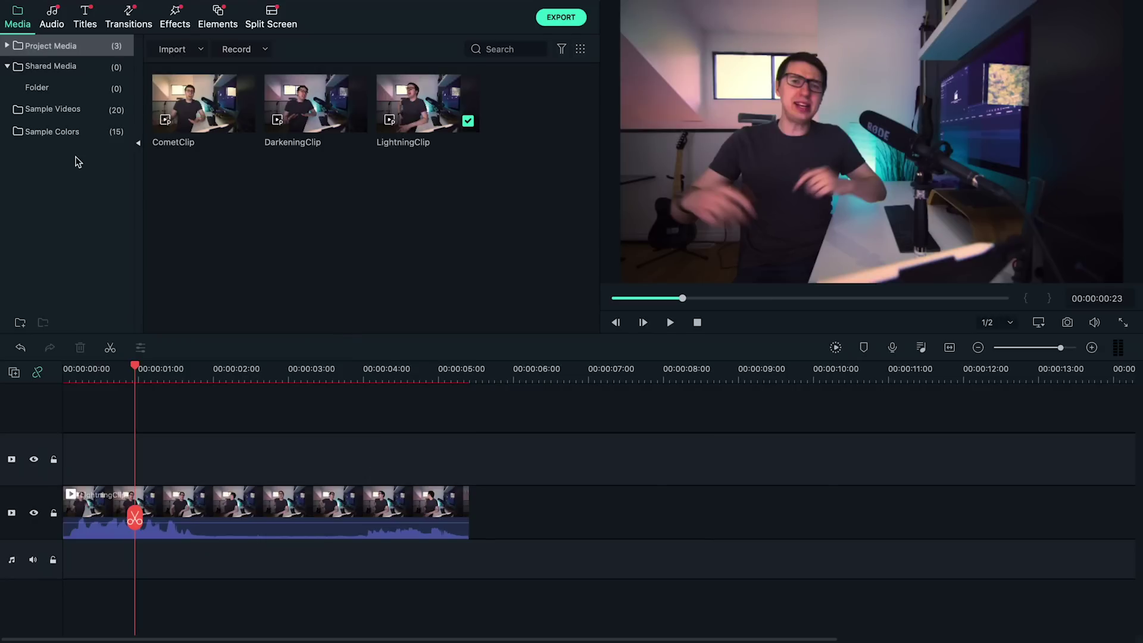
left_click(49, 133)
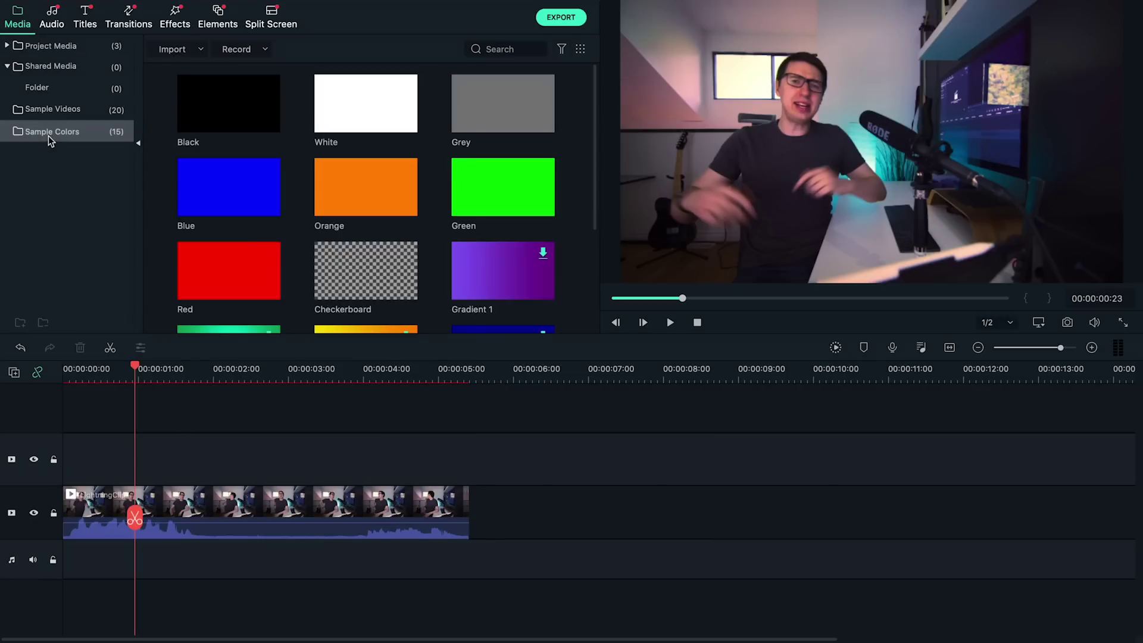
left_click_drag(393, 120, 57, 464)
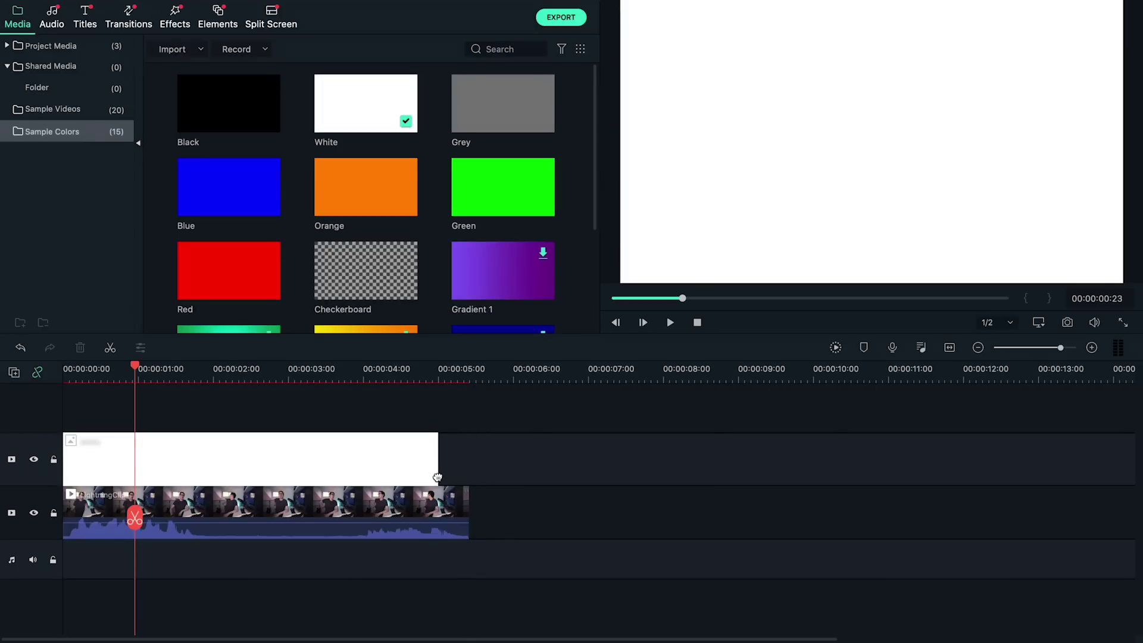
left_click_drag(437, 478, 468, 479)
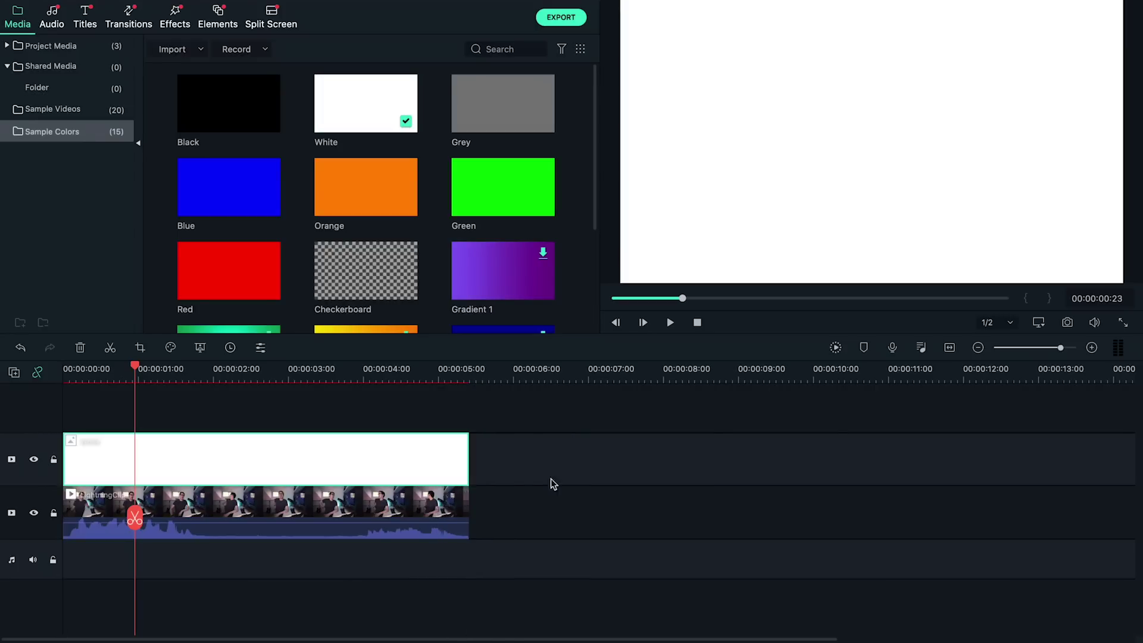
double_click(395, 475)
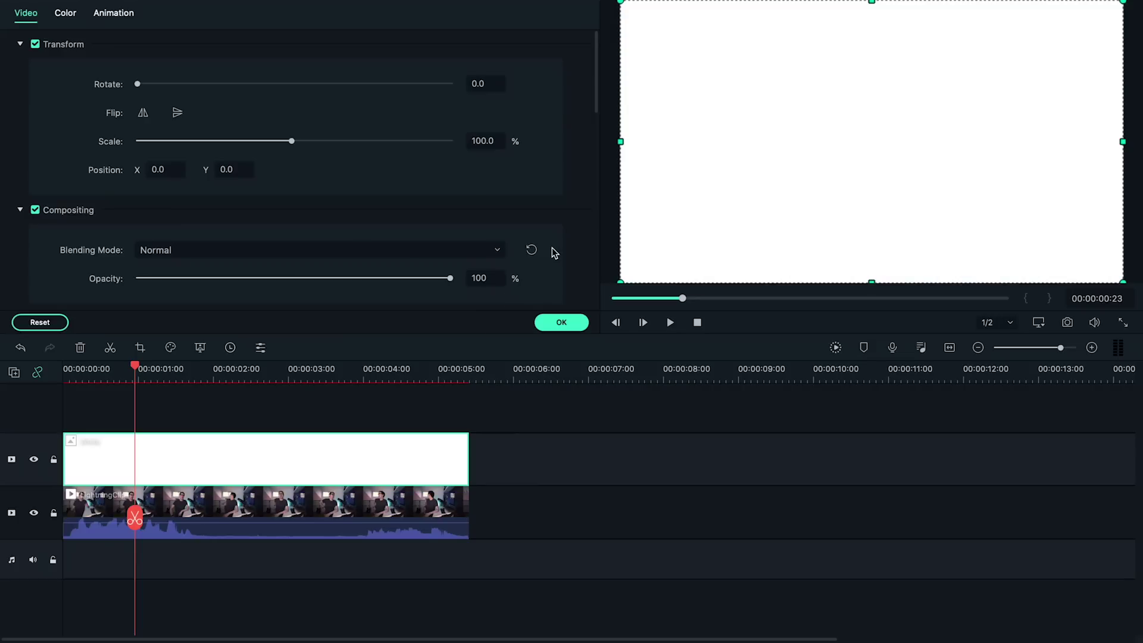
Change the White colour clip's Compositing blending mode to Overlay.
scroll(552, 252, "down", 3)
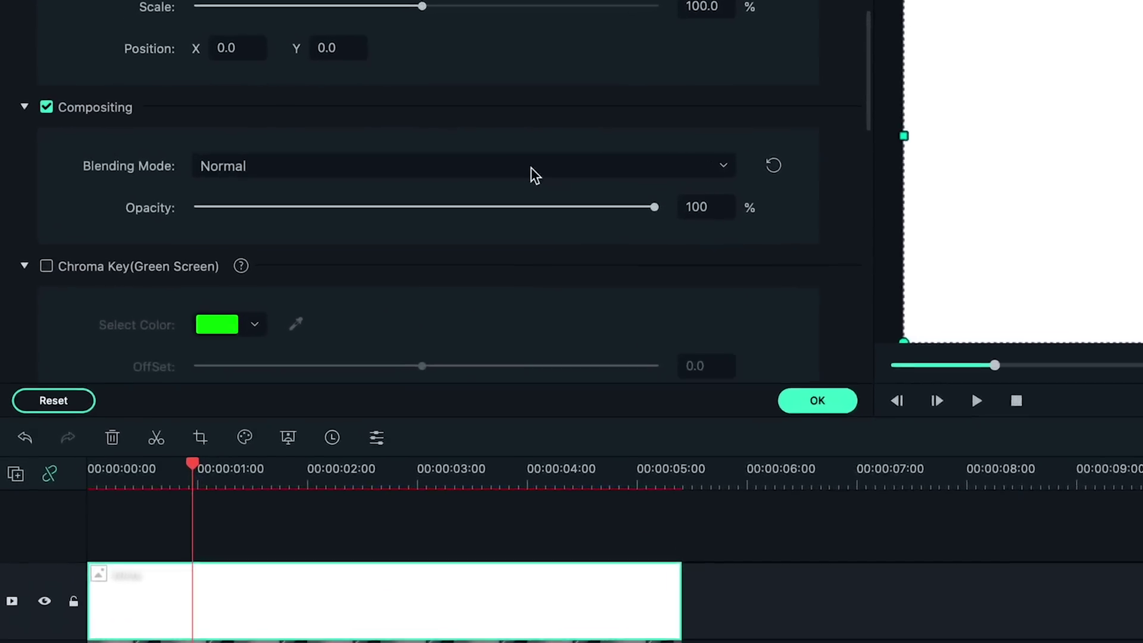
left_click(529, 172)
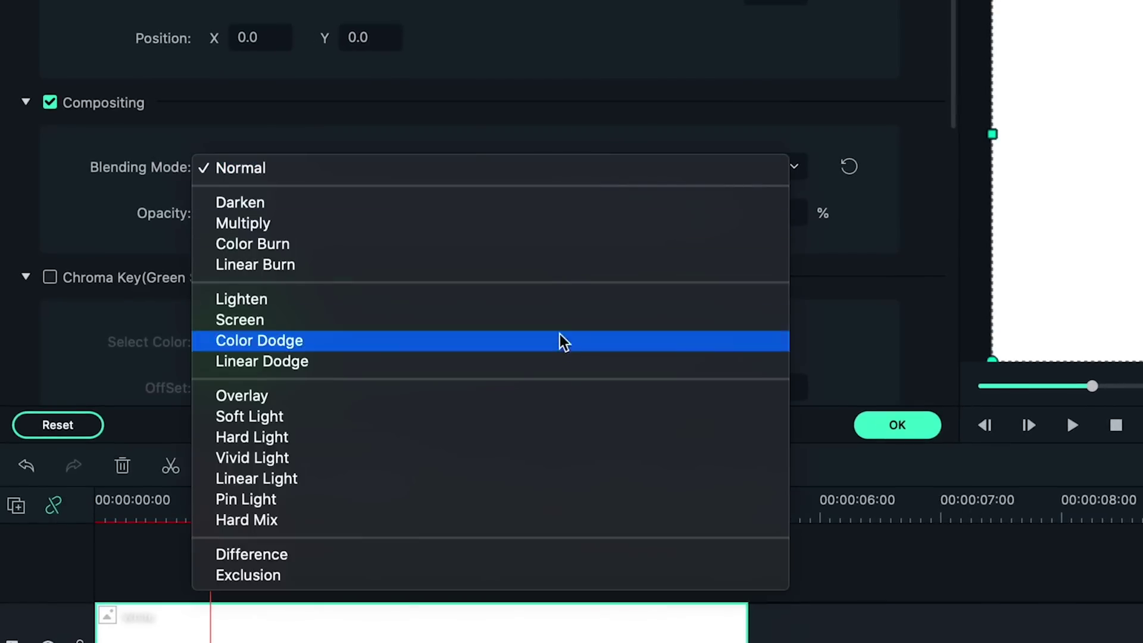
left_click(564, 398)
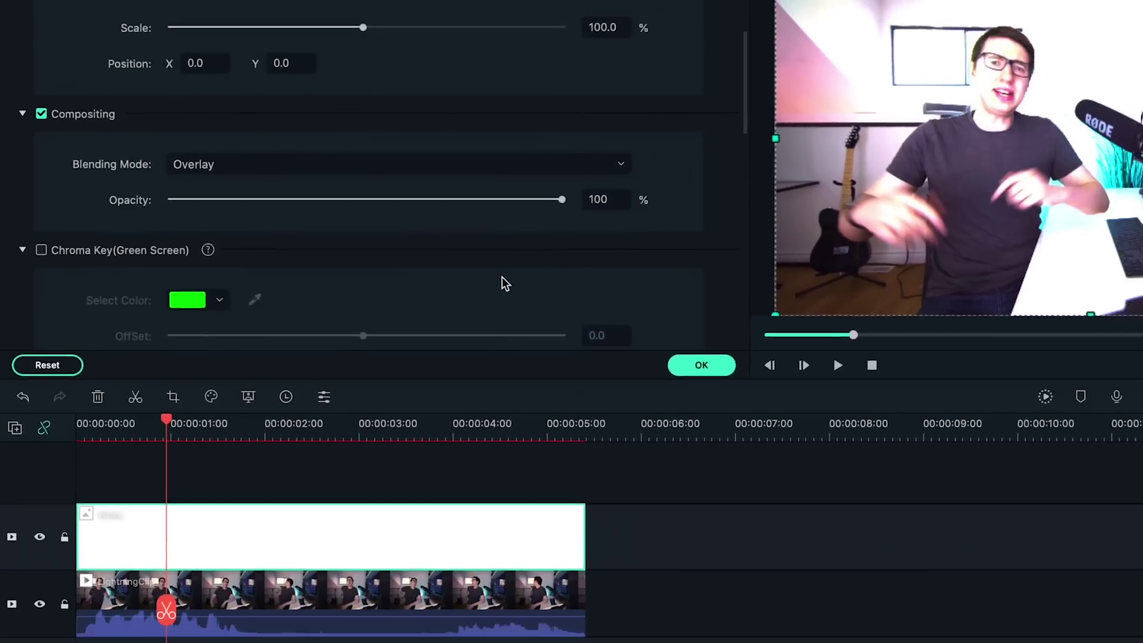
scroll(727, 286, "up", 3)
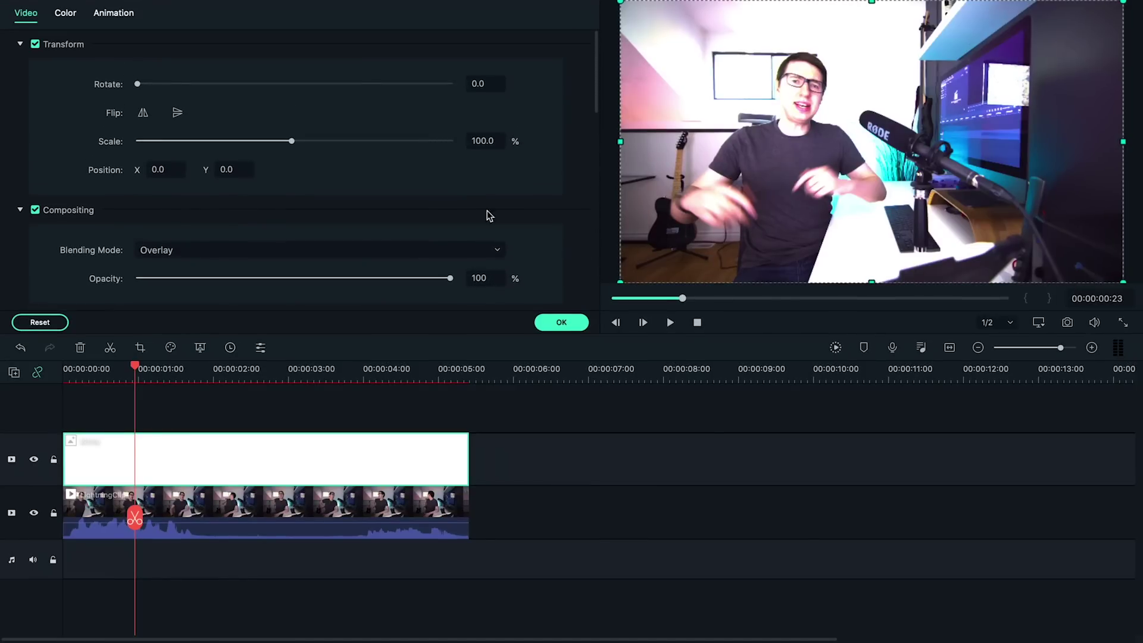
left_click(113, 15)
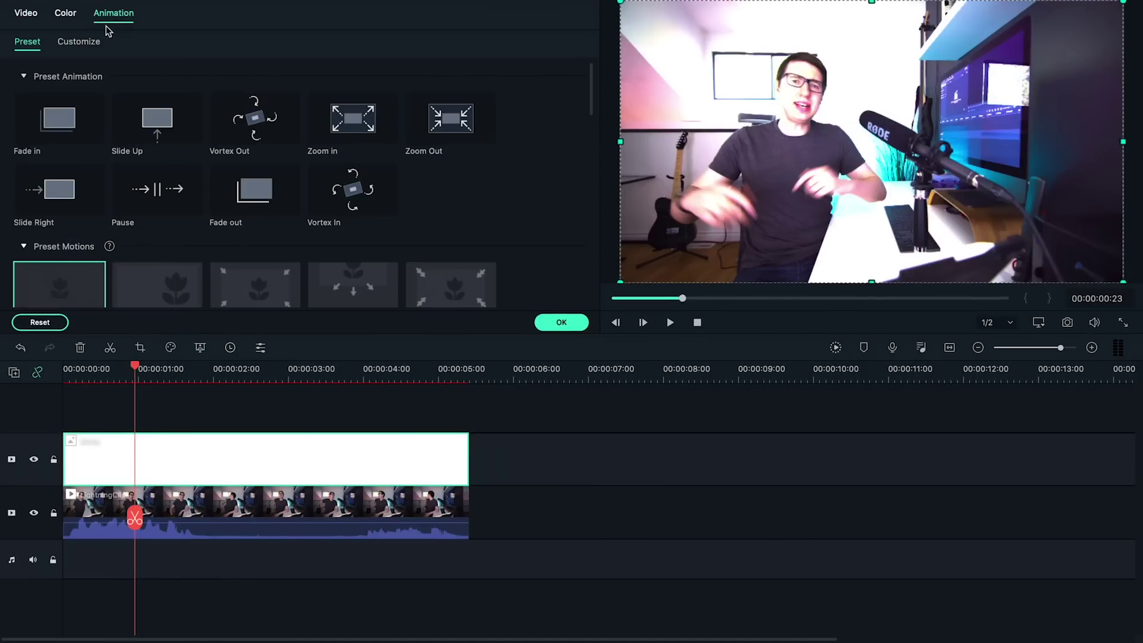
In custom animation, add a White clip opacity keyframe of 0 at 00:00:01:13.
left_click(93, 48)
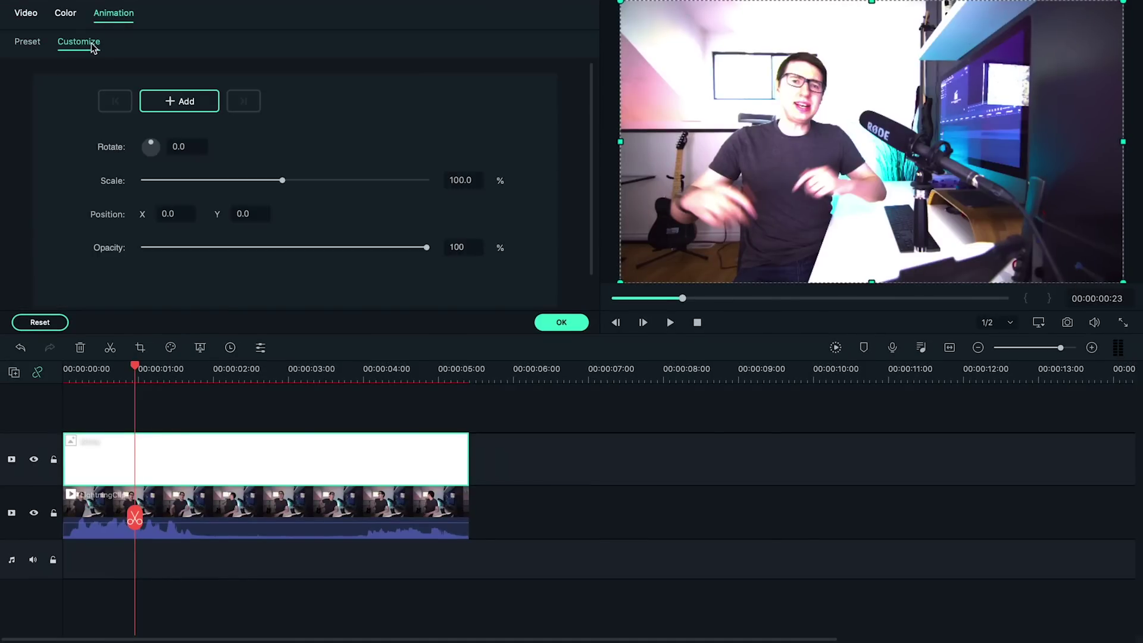
left_click_drag(136, 367, 184, 376)
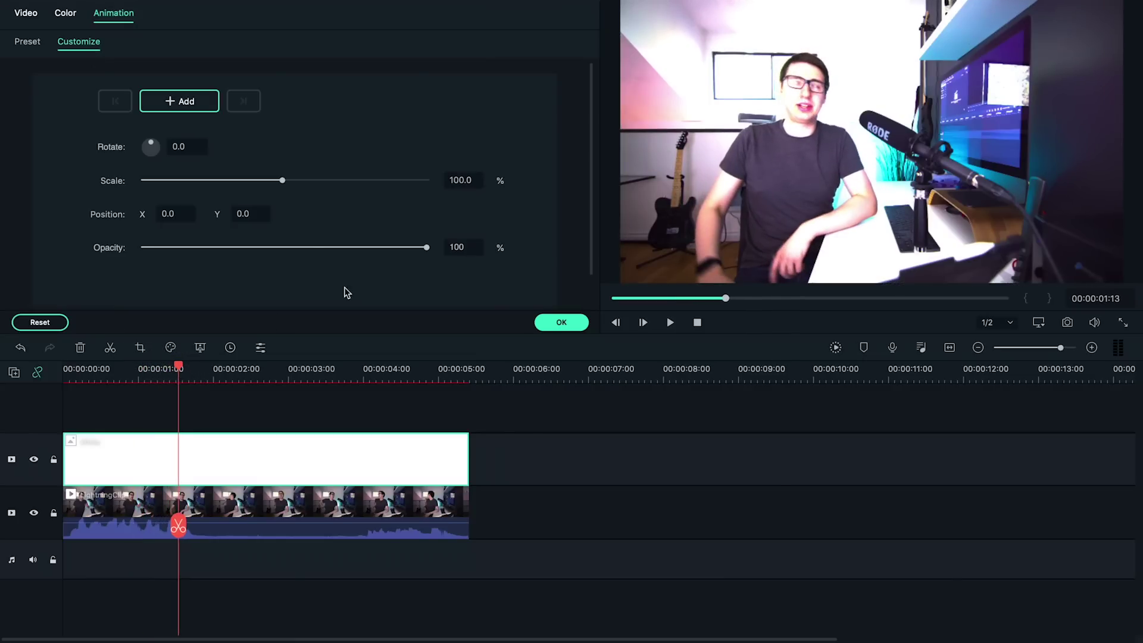
left_click_drag(426, 248, 117, 250)
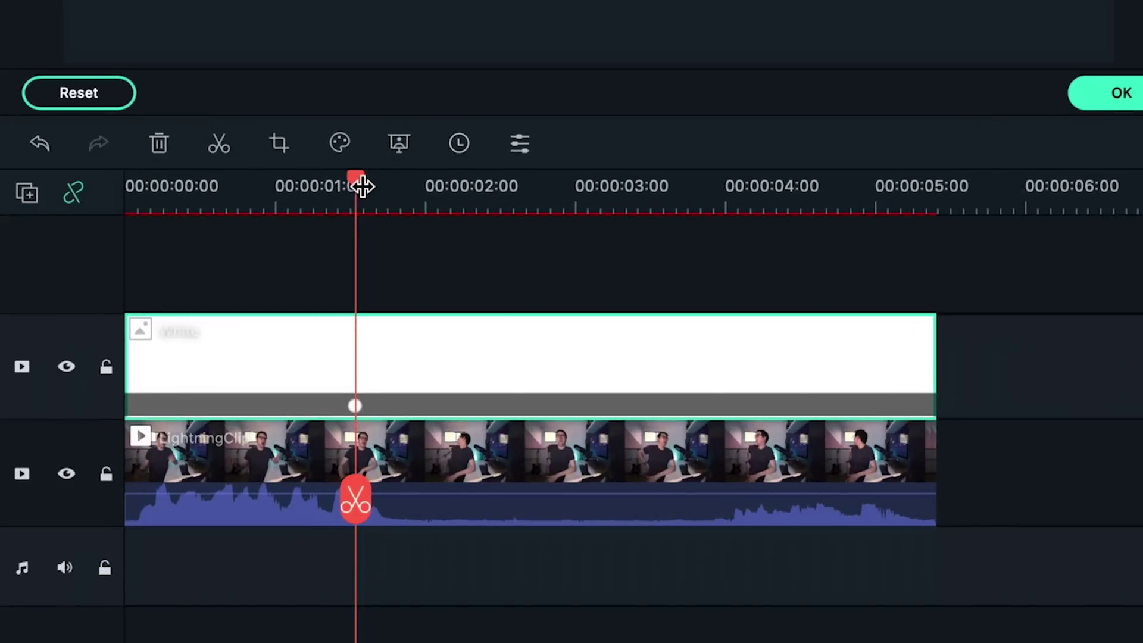
Keyframe the White clip's opacity up to 100 just after 01:13, then down to 0 around 01:18.
left_click_drag(361, 191, 377, 195)
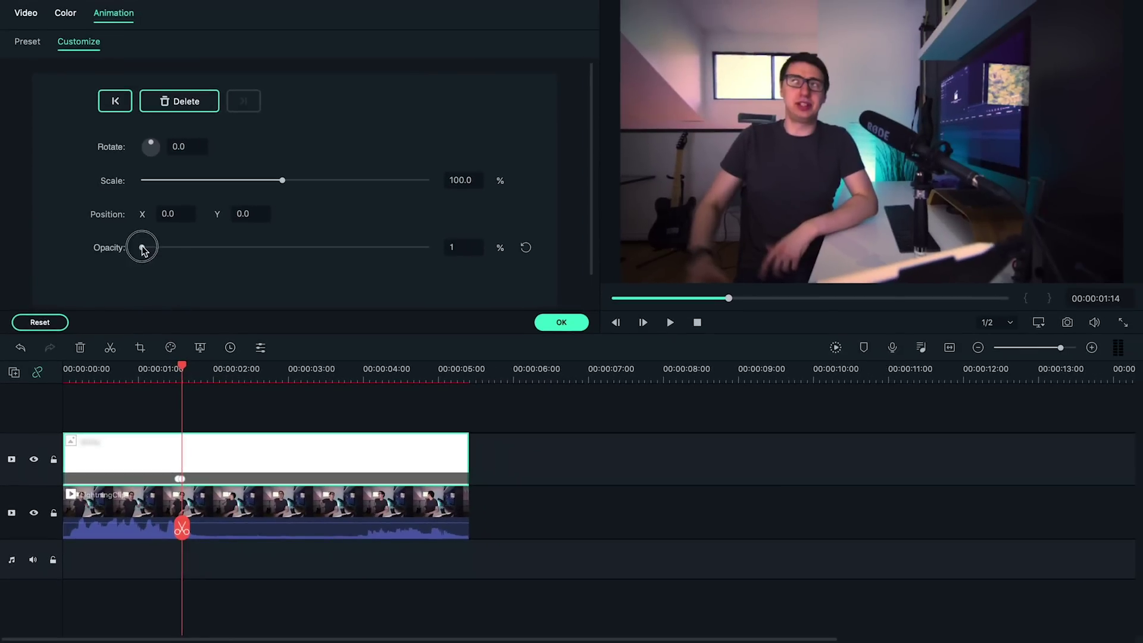
left_click_drag(141, 247, 475, 275)
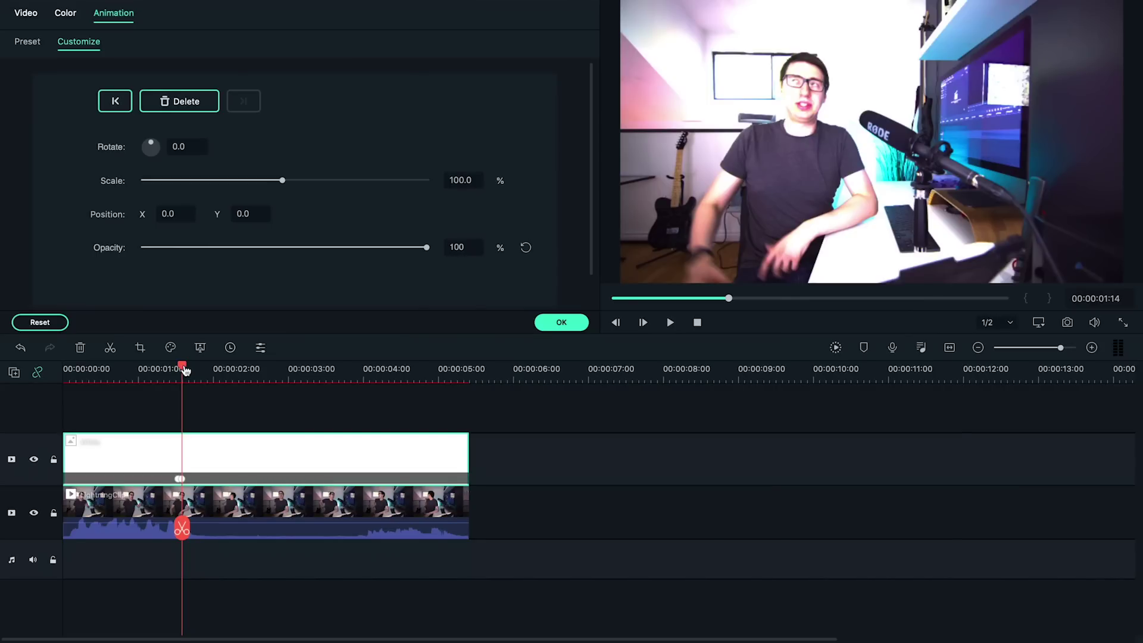
left_click_drag(182, 365, 204, 370)
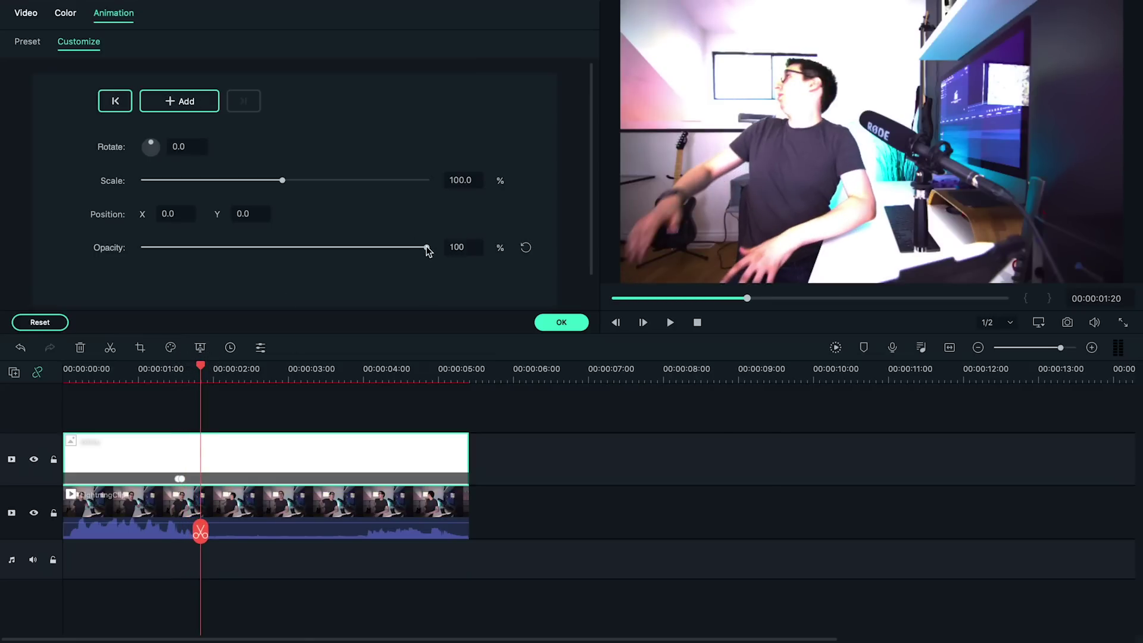
left_click_drag(426, 248, 125, 247)
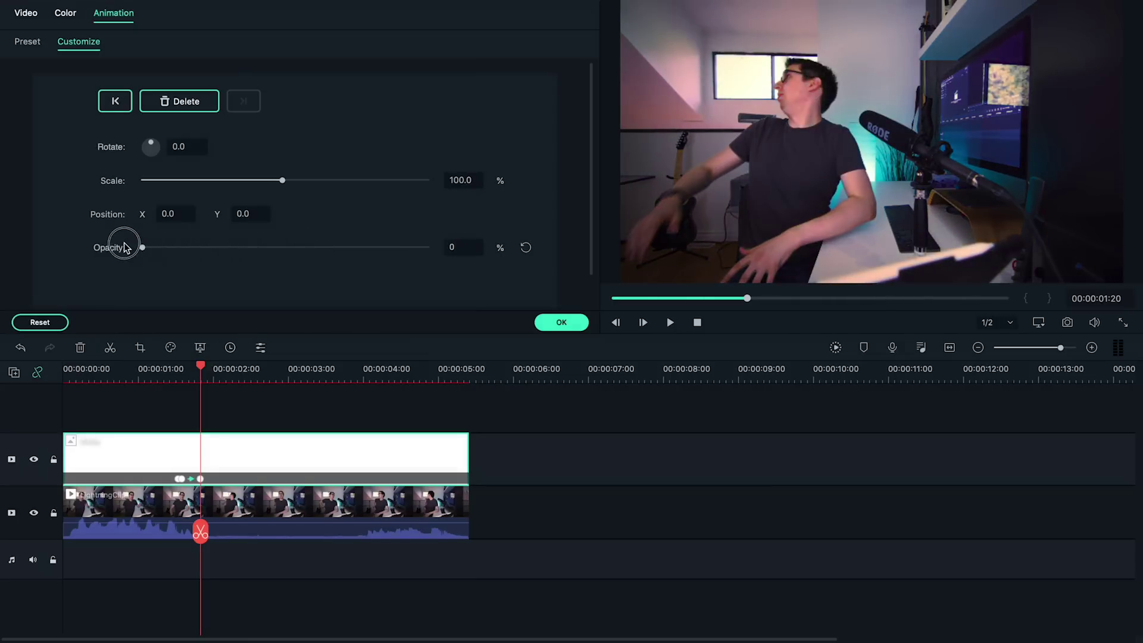
Bring the White clip back to full opacity a few frames later and play back the flash.
left_click_drag(203, 371, 210, 371)
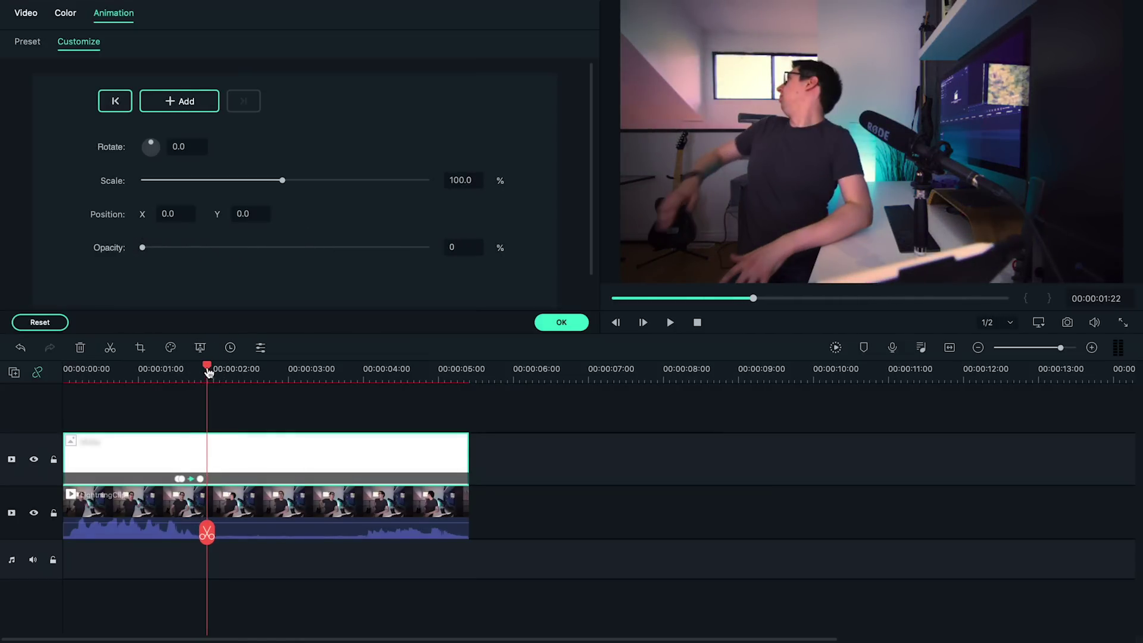
left_click_drag(209, 368, 212, 369)
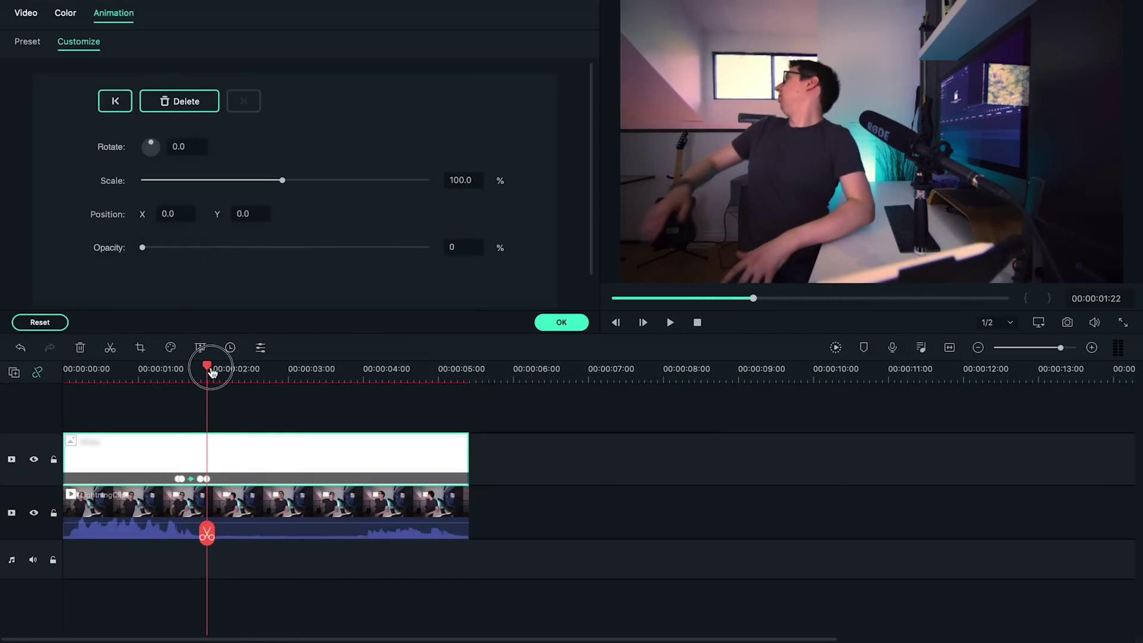
left_click_drag(142, 249, 426, 247)
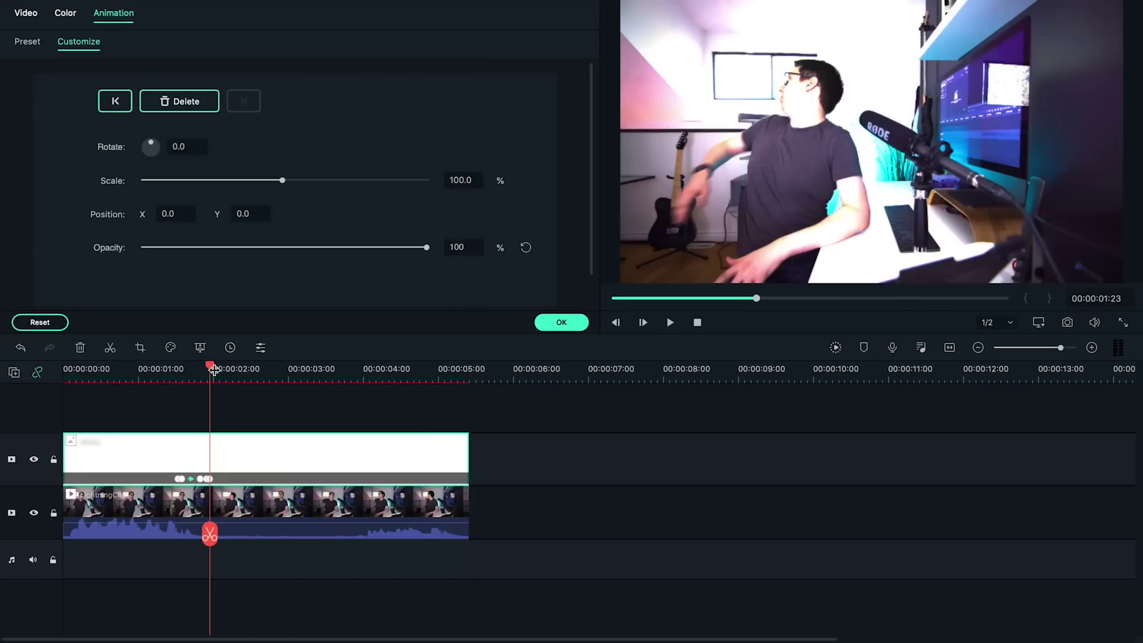
left_click_drag(213, 370, 237, 373)
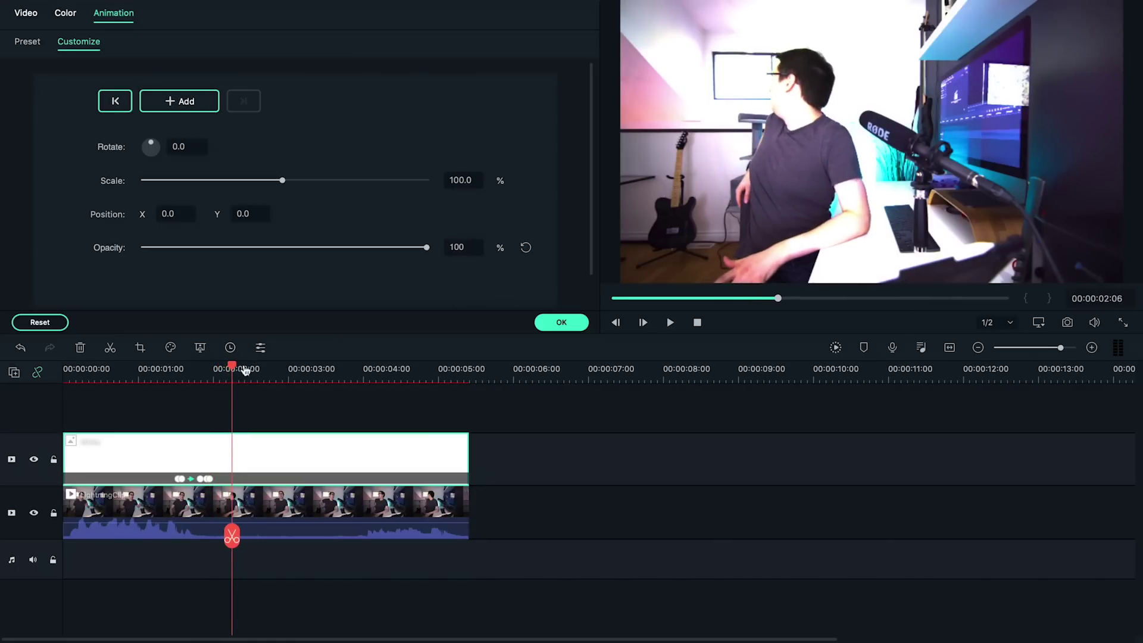
key("ctrl+equal")
key("space")
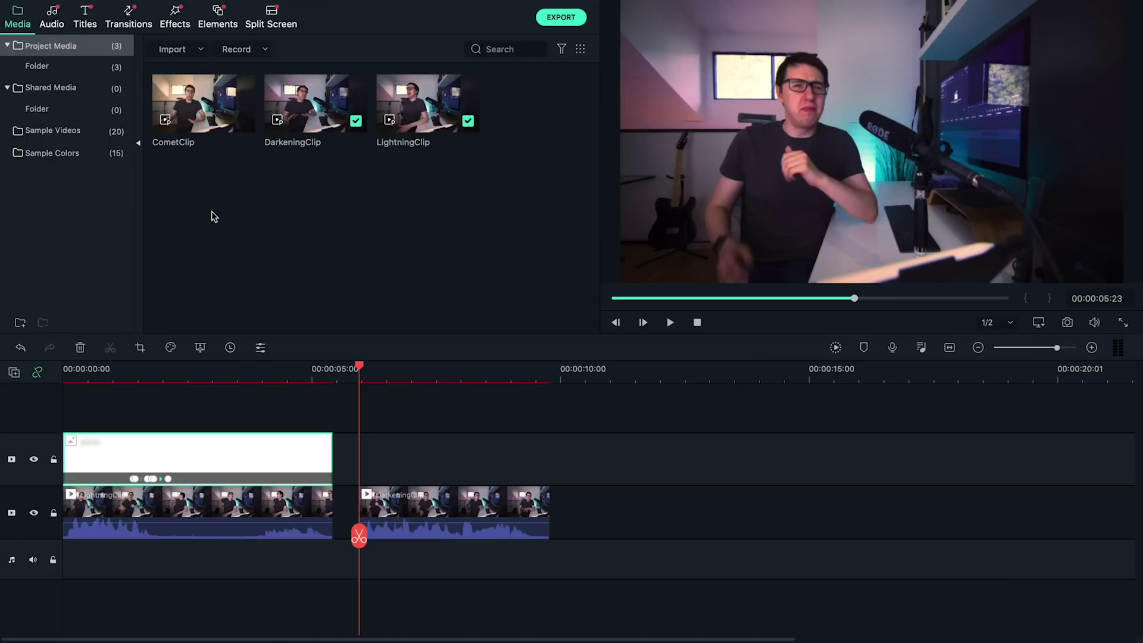
Place a Black sample colour clip above DarkeningClip and trim it to end with the video.
left_click(70, 158)
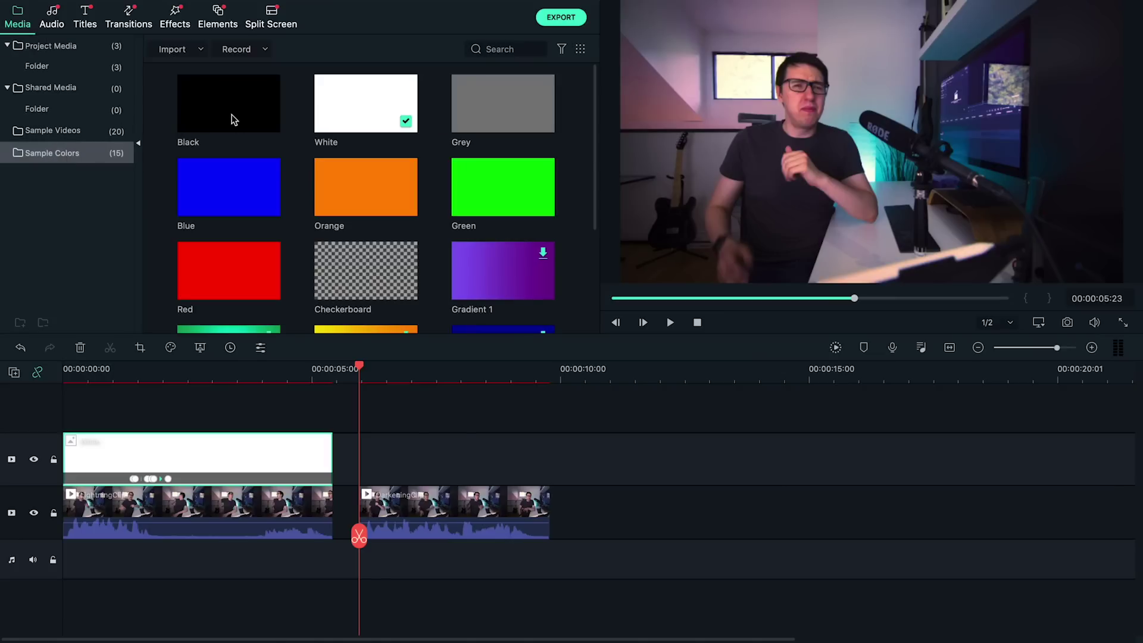
left_click_drag(233, 119, 367, 465)
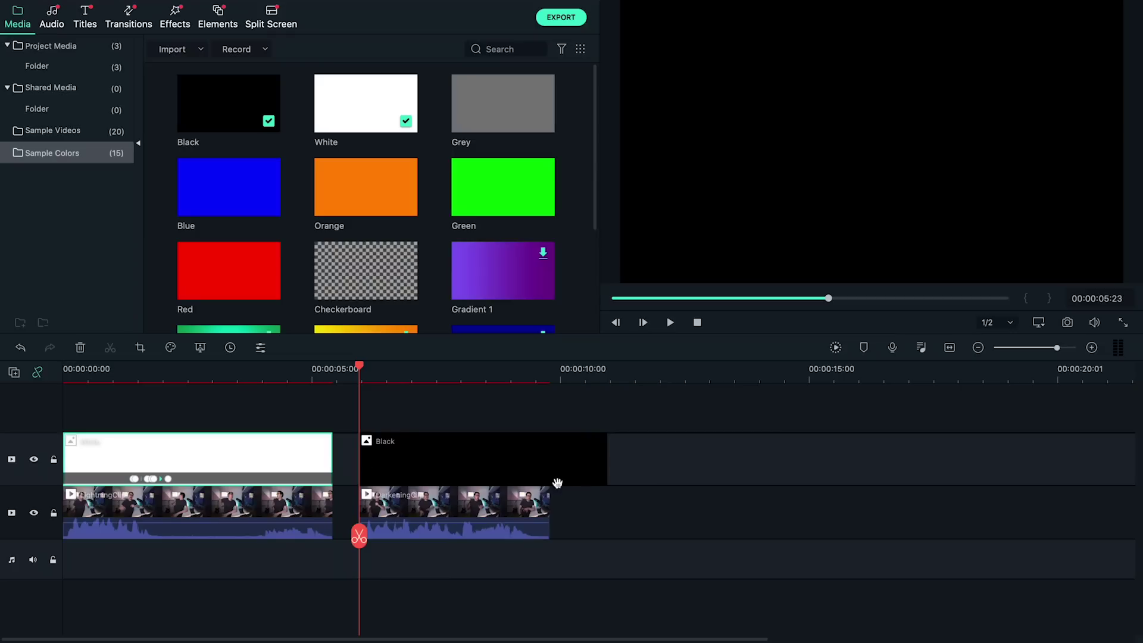
left_click_drag(606, 473, 549, 469)
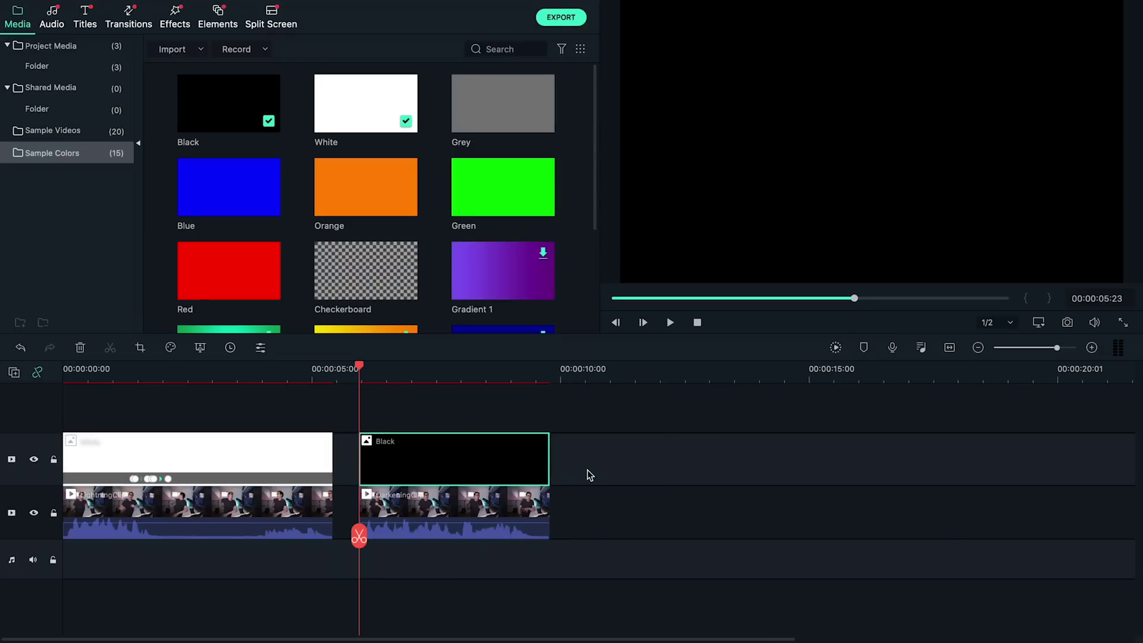
double_click(485, 460)
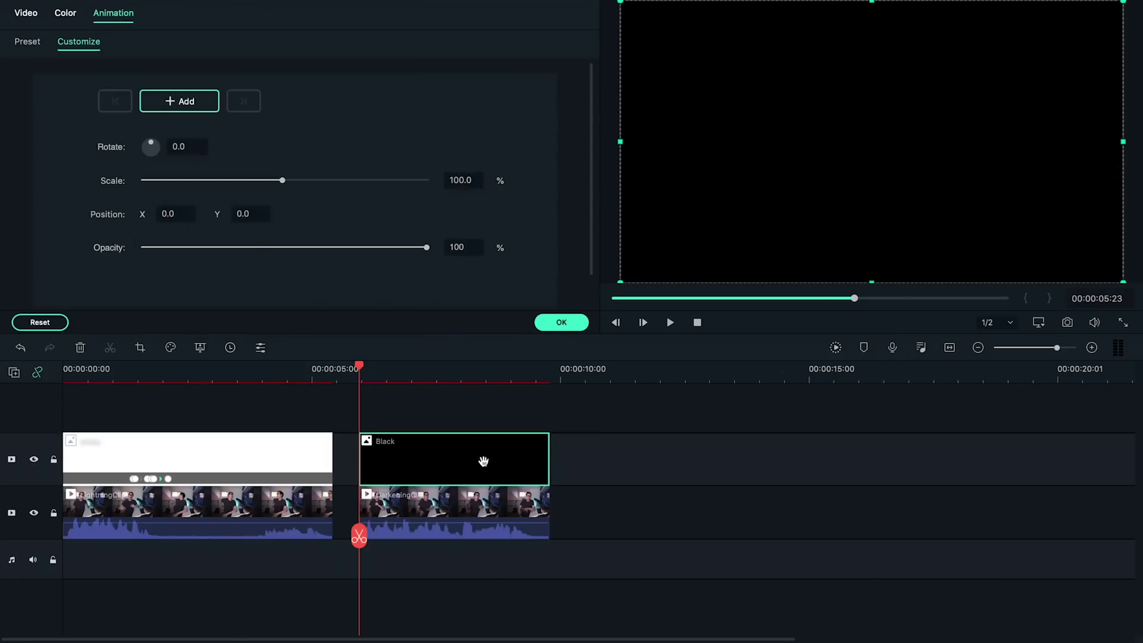
Give the Black clip Overlay blending, previewing the darkening at different opacities.
left_click(25, 14)
left_click_drag(595, 110, 597, 135)
left_click(471, 167)
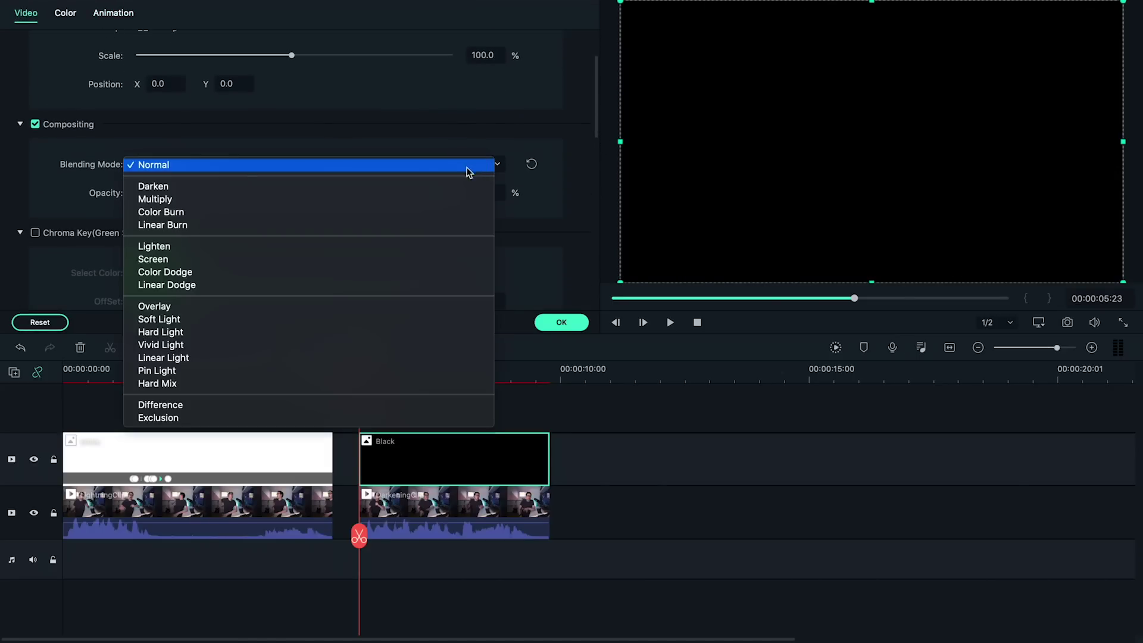
left_click(405, 307)
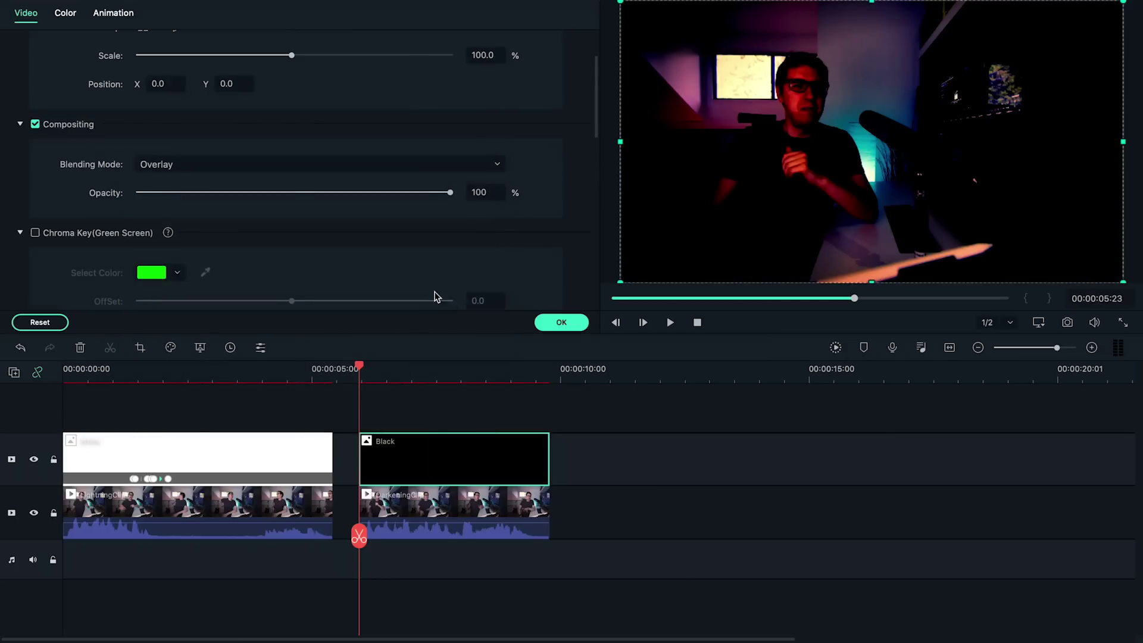
left_click_drag(450, 196, 485, 214)
left_click(110, 18)
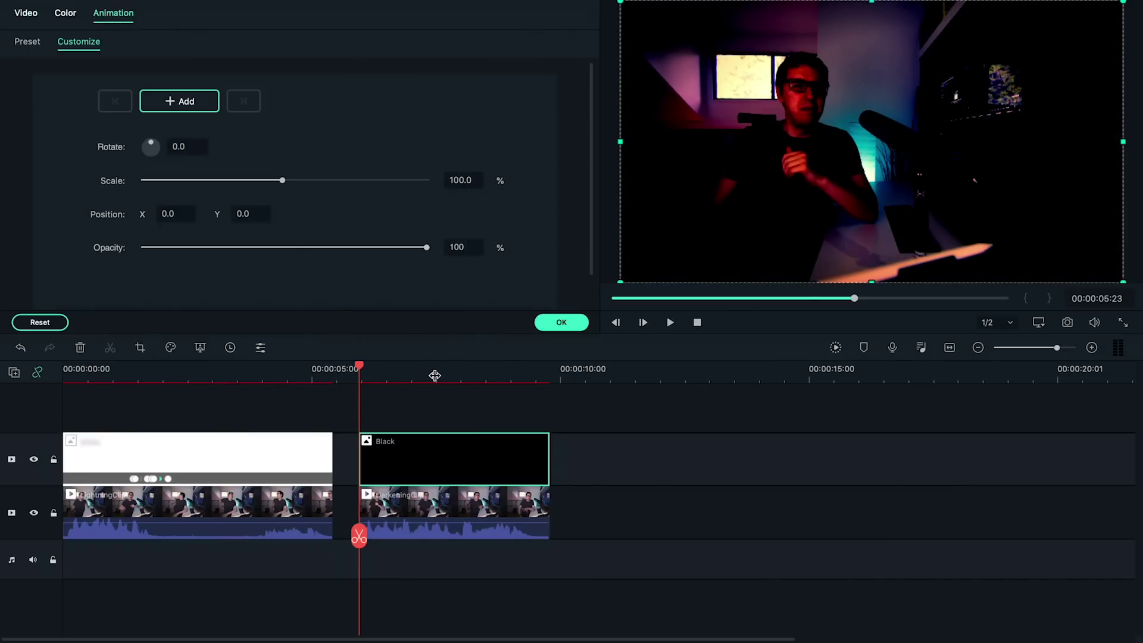
Keyframe the Black clip's opacity to 0 at about 00:00:07:10, then move to 00:00:08:15.
key("space")
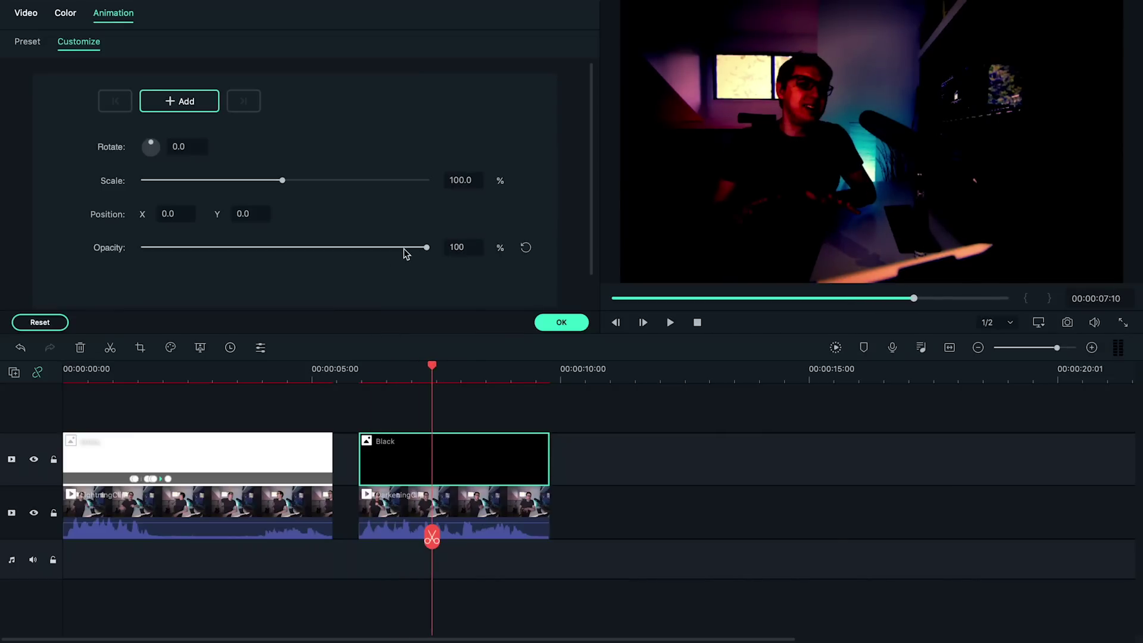
left_click_drag(424, 251, 109, 241)
left_click_drag(430, 365, 492, 371)
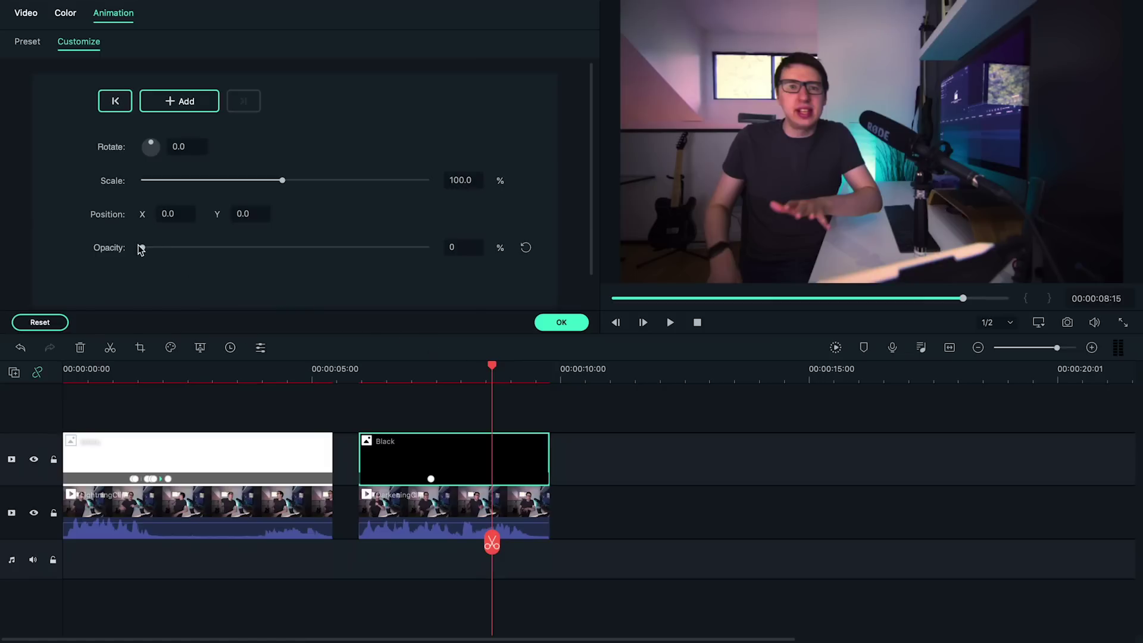